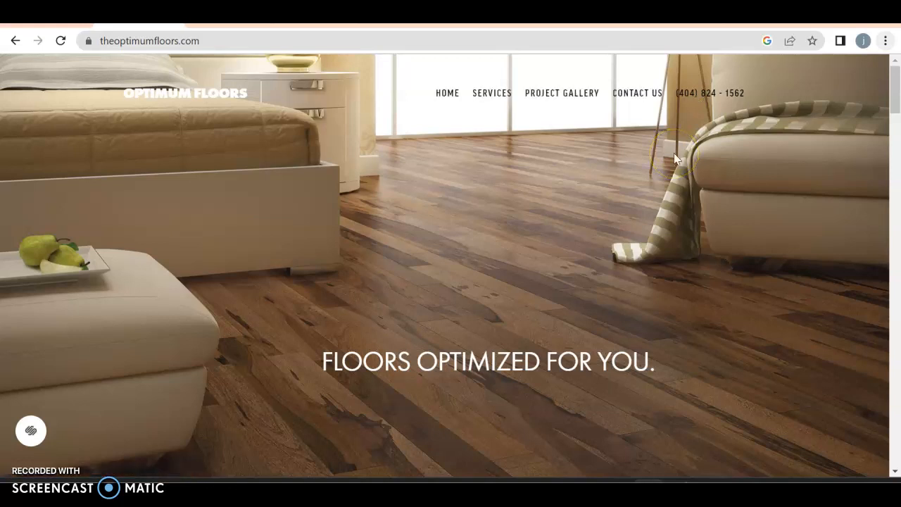
Step: Examine the Optimum Floors homepage's opening banner, services text and free-estimate section
{"action": "scroll", "coordinate": [674, 152], "scroll_direction": "down", "scroll_amount": 5}
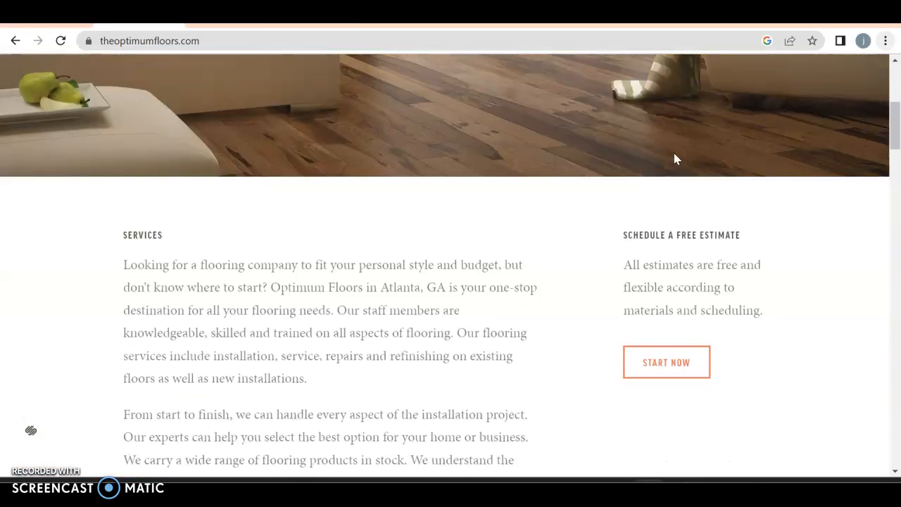
{"action": "scroll", "coordinate": [674, 159], "scroll_direction": "up", "scroll_amount": 5}
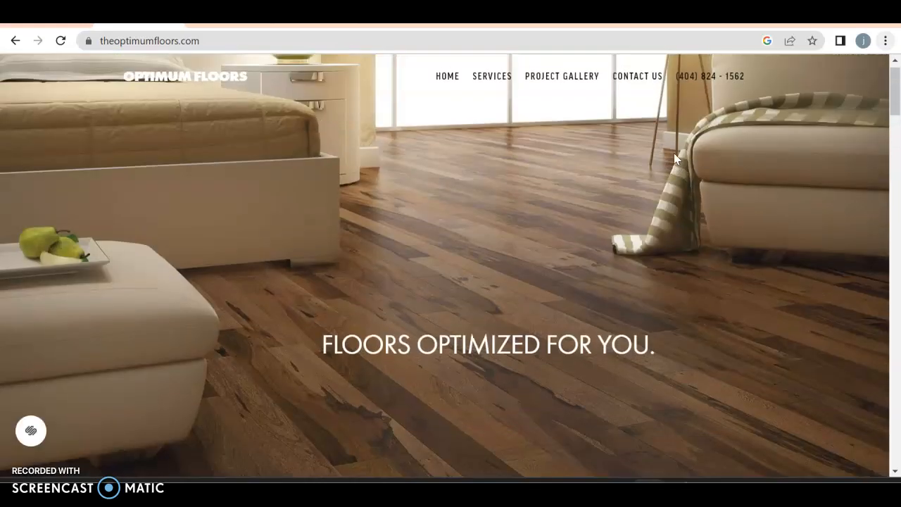
{"action": "scroll", "coordinate": [674, 152], "scroll_direction": "up", "scroll_amount": 1}
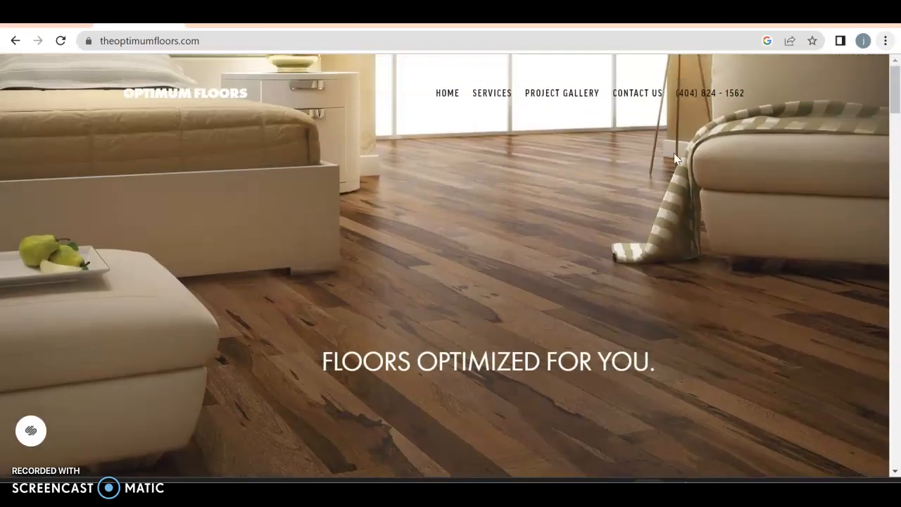
{"action": "scroll", "coordinate": [674, 153], "scroll_direction": "down", "scroll_amount": 5}
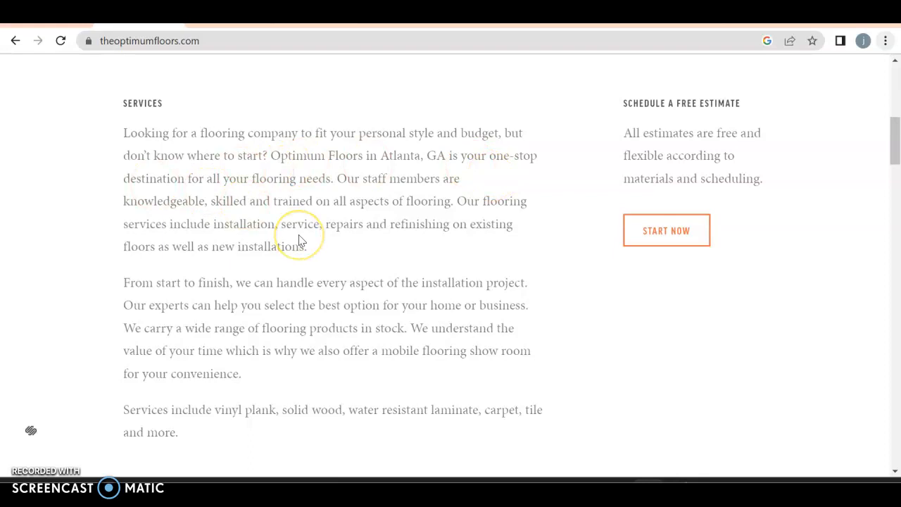
{"action": "scroll", "coordinate": [302, 241], "scroll_direction": "down", "scroll_amount": 3}
{"action": "scroll", "coordinate": [298, 239], "scroll_direction": "down", "scroll_amount": 4}
{"action": "scroll", "coordinate": [298, 239], "scroll_direction": "up", "scroll_amount": 3}
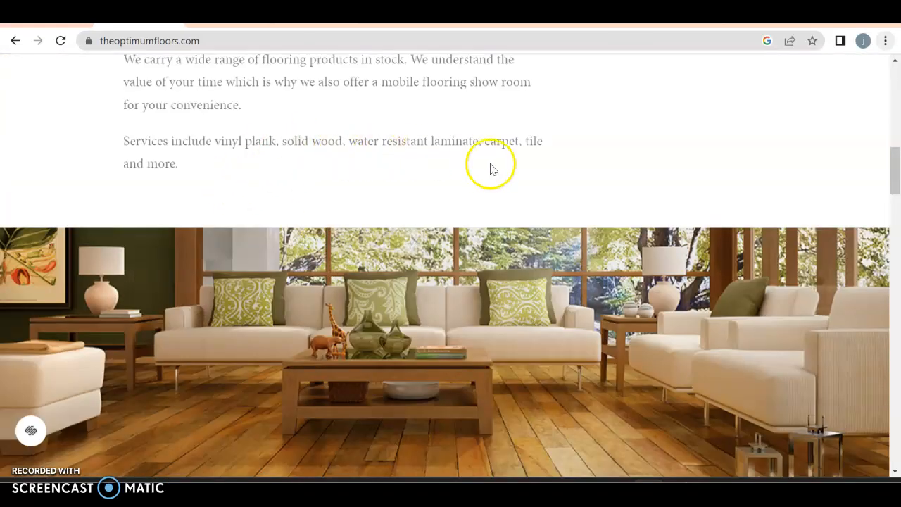
{"action": "scroll", "coordinate": [340, 200], "scroll_direction": "up", "scroll_amount": 11}
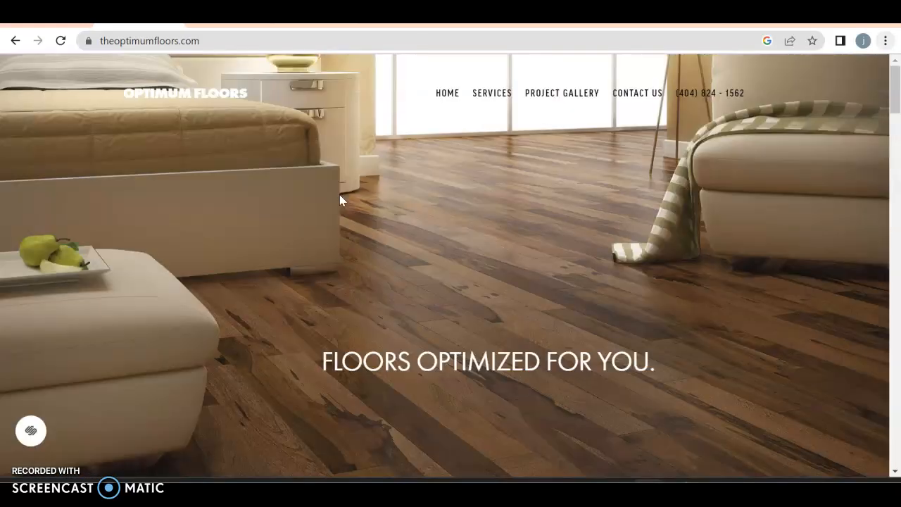
Step: Review the full Optimum Floors homepage through the customer testimonials and company description to the closing estimate section, and return to its start
{"action": "scroll", "coordinate": [340, 200], "scroll_direction": "down", "scroll_amount": 7}
{"action": "scroll", "coordinate": [339, 199], "scroll_direction": "down", "scroll_amount": 3}
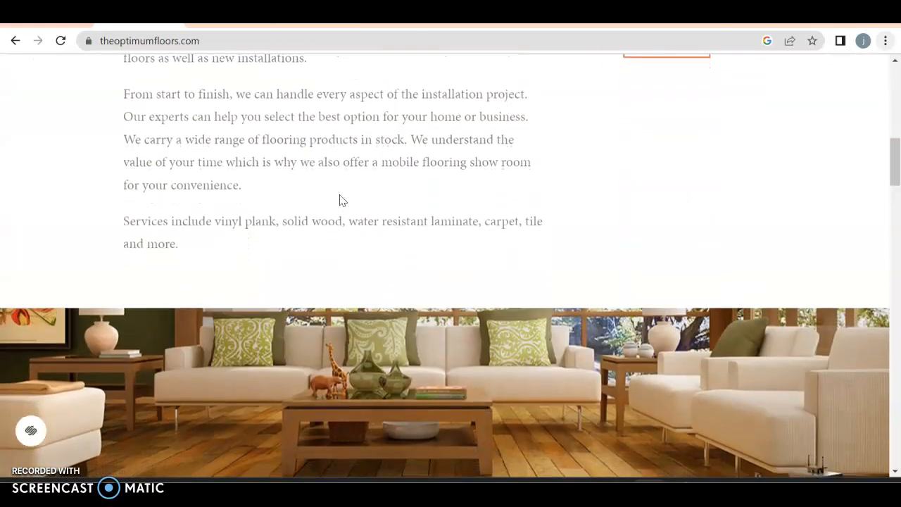
{"action": "scroll", "coordinate": [339, 200], "scroll_direction": "down", "scroll_amount": 18}
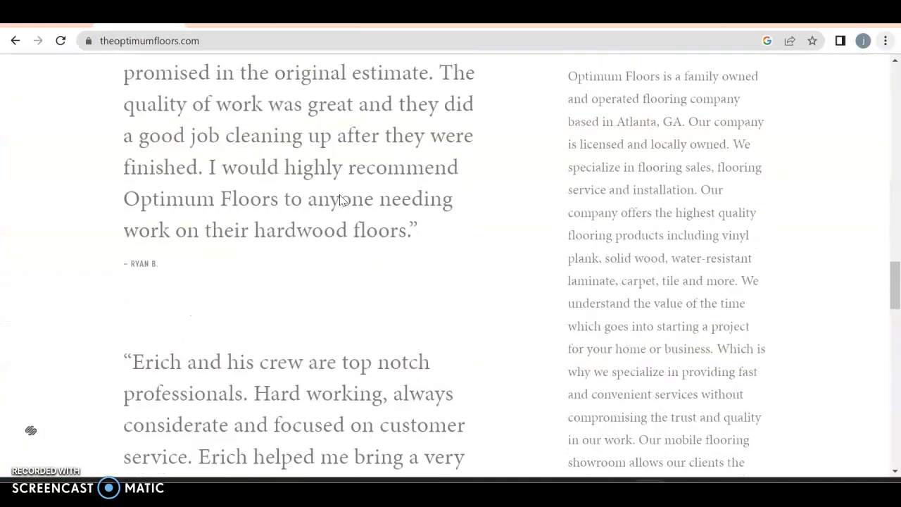
{"action": "scroll", "coordinate": [340, 200], "scroll_direction": "down", "scroll_amount": 15}
{"action": "scroll", "coordinate": [341, 201], "scroll_direction": "down", "scroll_amount": 3}
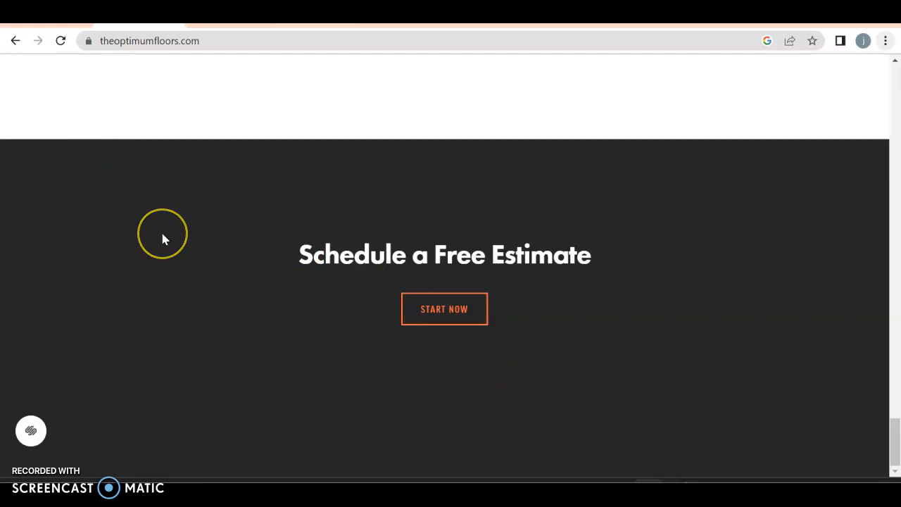
{"action": "scroll", "coordinate": [162, 239], "scroll_direction": "up", "scroll_amount": 20}
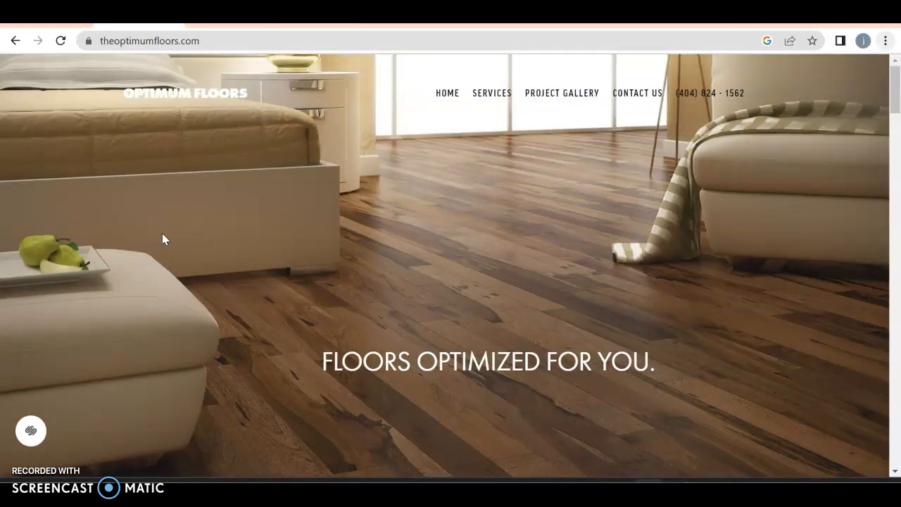
{"action": "left_click", "coordinate": [226, 18]}
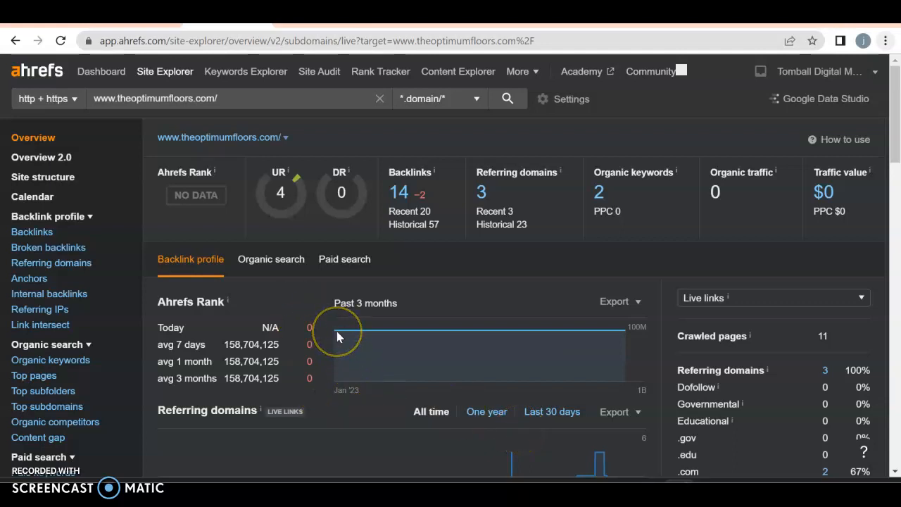
{"action": "left_click", "coordinate": [493, 412]}
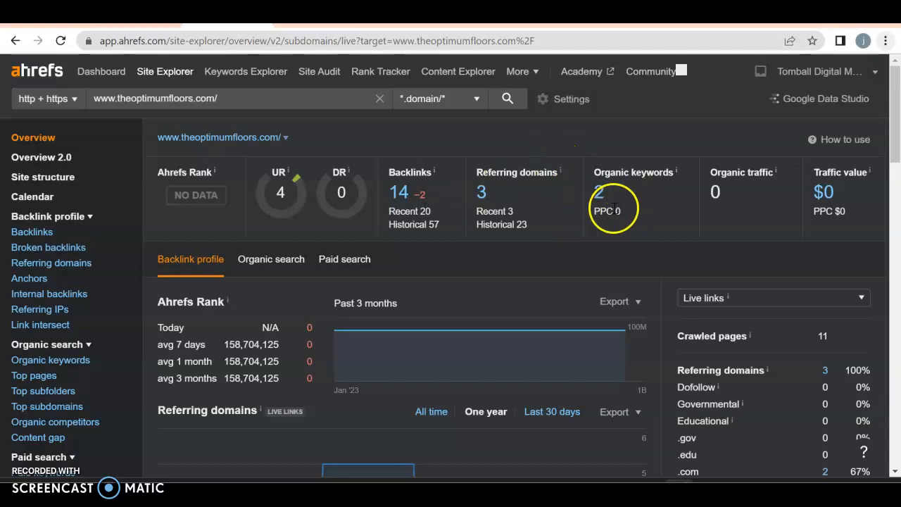
{"action": "right_click", "coordinate": [600, 190]}
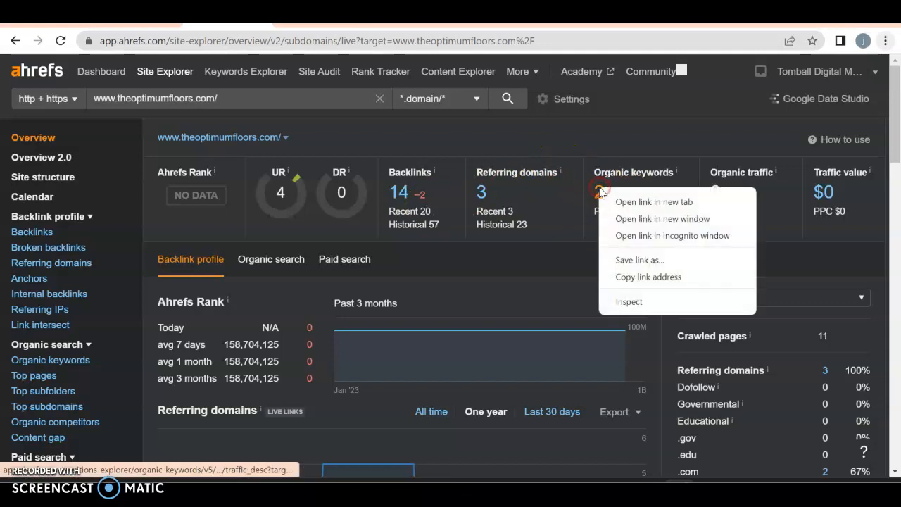
{"action": "left_click", "coordinate": [615, 201]}
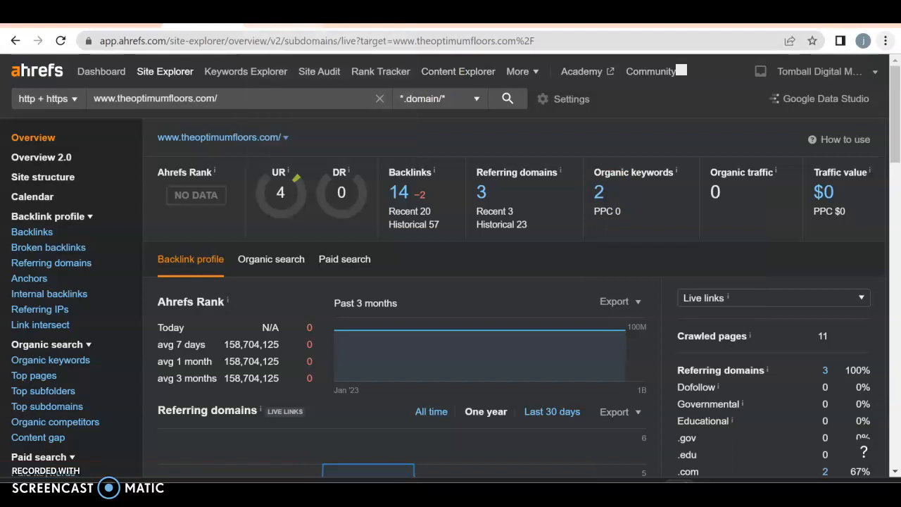
{"action": "left_click", "coordinate": [283, 25]}
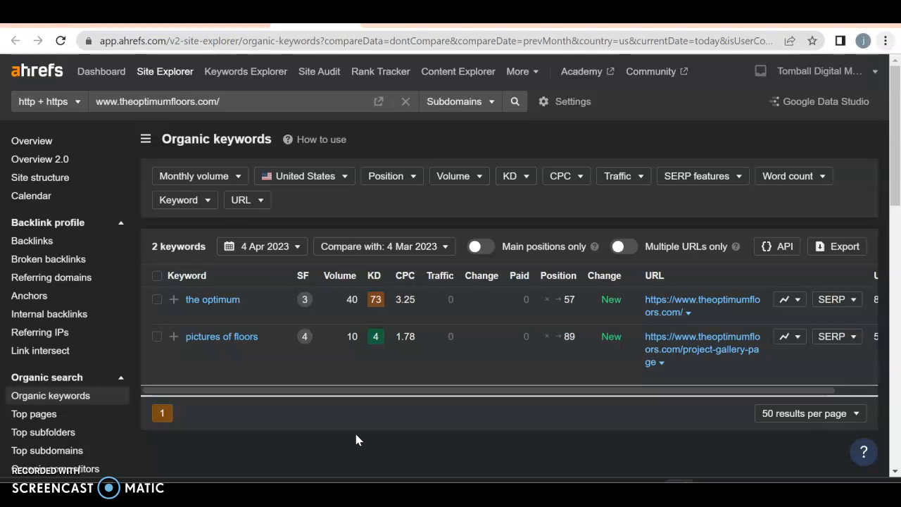
Step: Switch to the Google results for "flooring atlanta ga" and examine the sponsored flooring pros and the Places listings
{"action": "left_click", "coordinate": [382, 33]}
{"action": "left_click", "coordinate": [403, 25]}
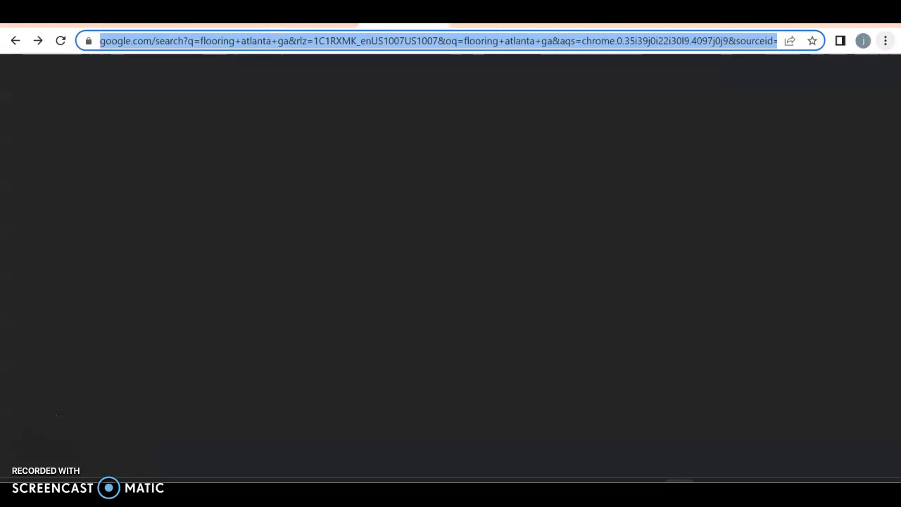
{"action": "left_click", "coordinate": [15, 242]}
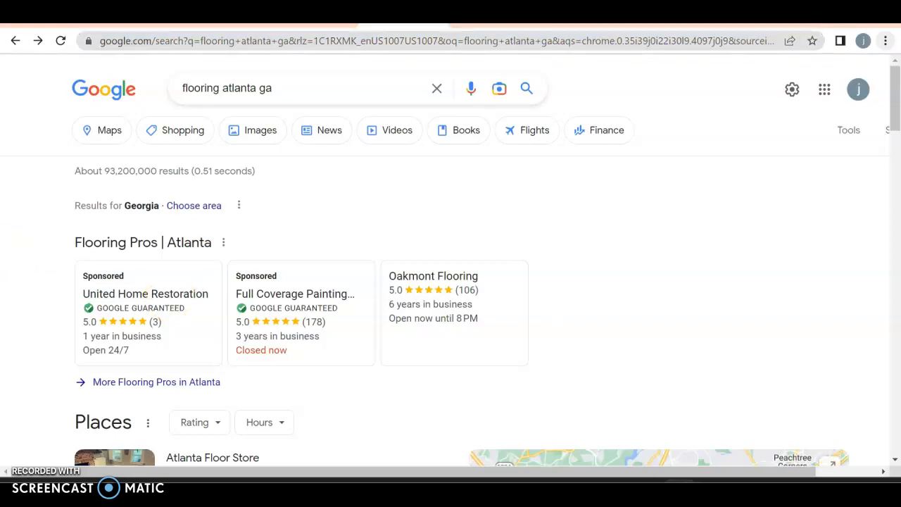
{"action": "scroll", "coordinate": [413, 217], "scroll_direction": "down", "scroll_amount": 2}
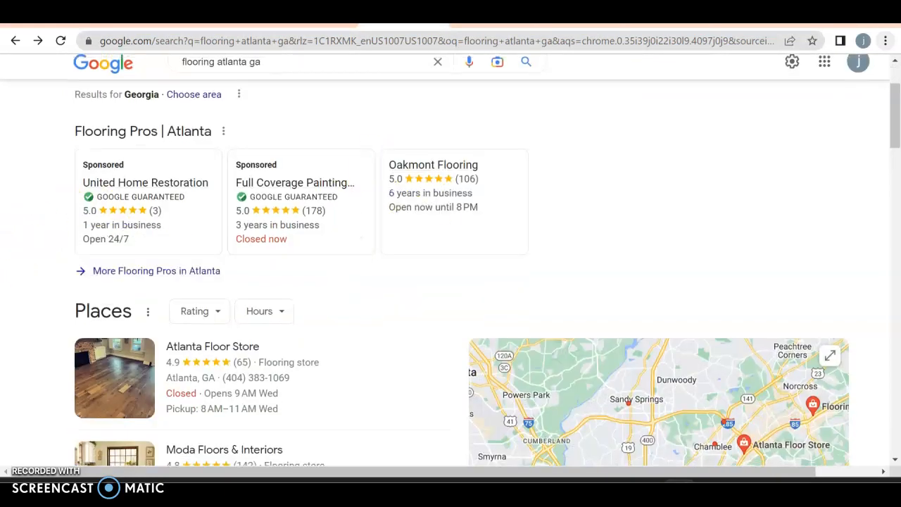
{"action": "scroll", "coordinate": [451, 260], "scroll_direction": "up", "scroll_amount": 2}
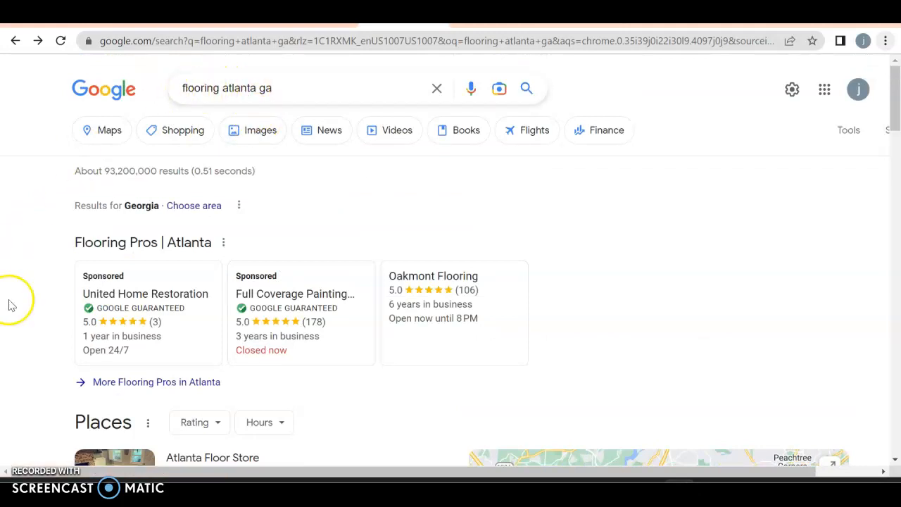
{"action": "scroll", "coordinate": [10, 305], "scroll_direction": "down", "scroll_amount": 4}
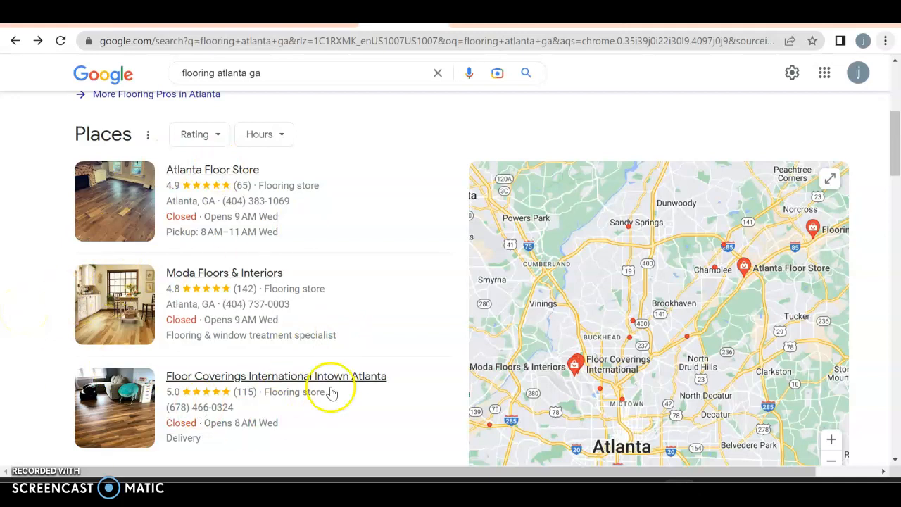
{"action": "scroll", "coordinate": [185, 248], "scroll_direction": "down", "scroll_amount": 5}
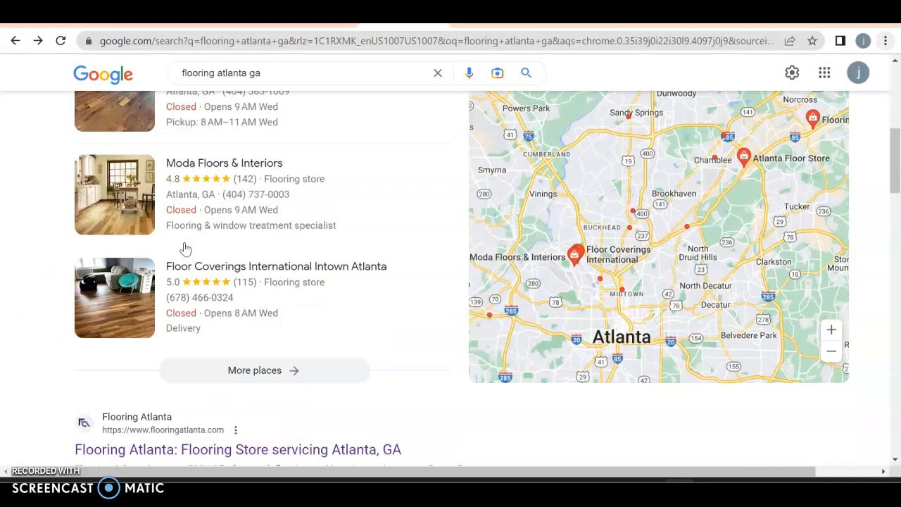
Step: Examine the organic search results, including Flooring Atlanta's main listing and its Roswell, Norcross and Kennesaw pages
{"action": "scroll", "coordinate": [185, 243], "scroll_direction": "down", "scroll_amount": 1}
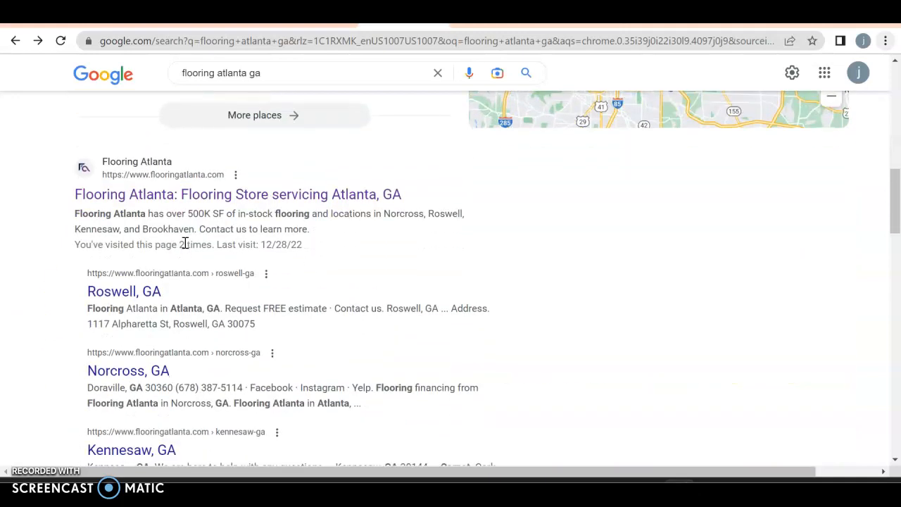
{"action": "scroll", "coordinate": [185, 245], "scroll_direction": "down", "scroll_amount": 1}
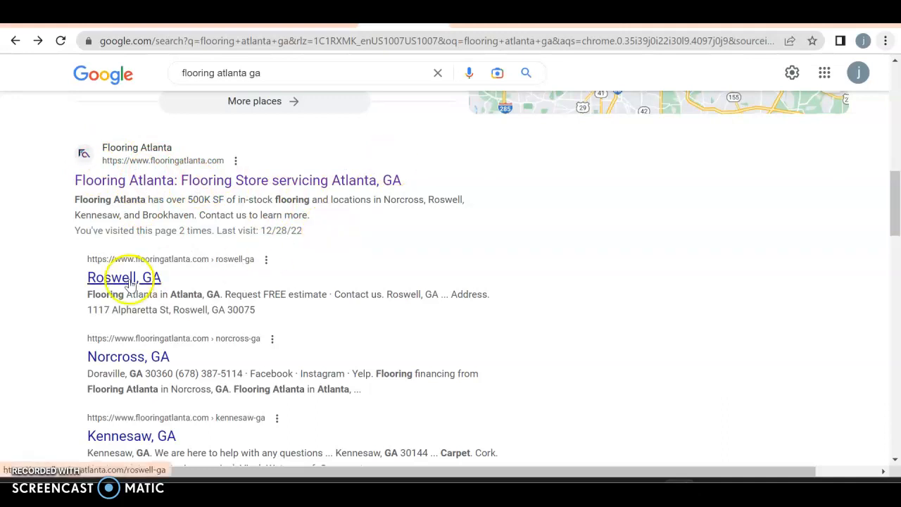
{"action": "scroll", "coordinate": [212, 299], "scroll_direction": "down", "scroll_amount": 2}
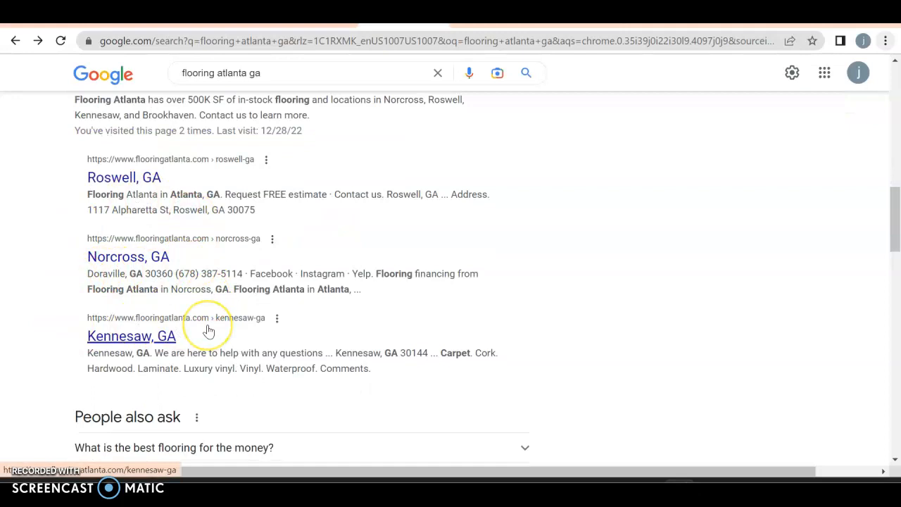
{"action": "scroll", "coordinate": [209, 331], "scroll_direction": "down", "scroll_amount": 3}
{"action": "scroll", "coordinate": [209, 330], "scroll_direction": "down", "scroll_amount": 2}
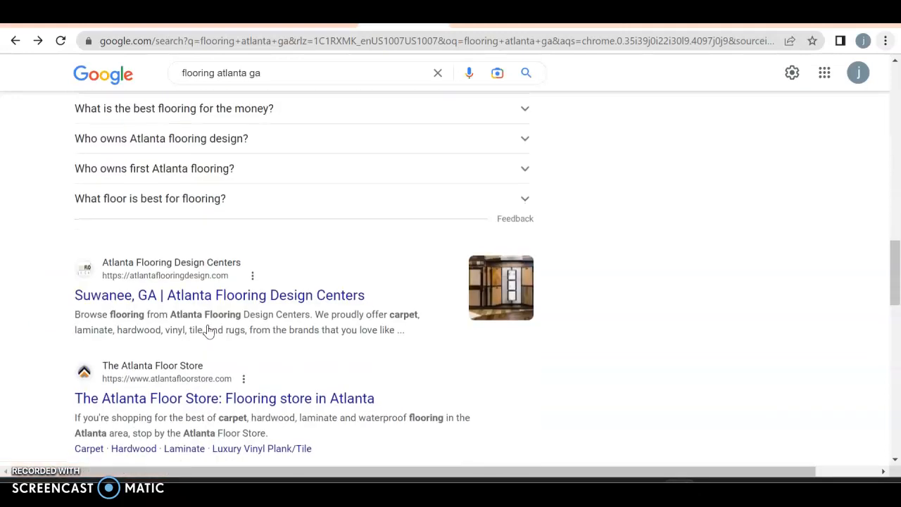
{"action": "scroll", "coordinate": [208, 327], "scroll_direction": "up", "scroll_amount": 6}
{"action": "scroll", "coordinate": [208, 326], "scroll_direction": "up", "scroll_amount": 1}
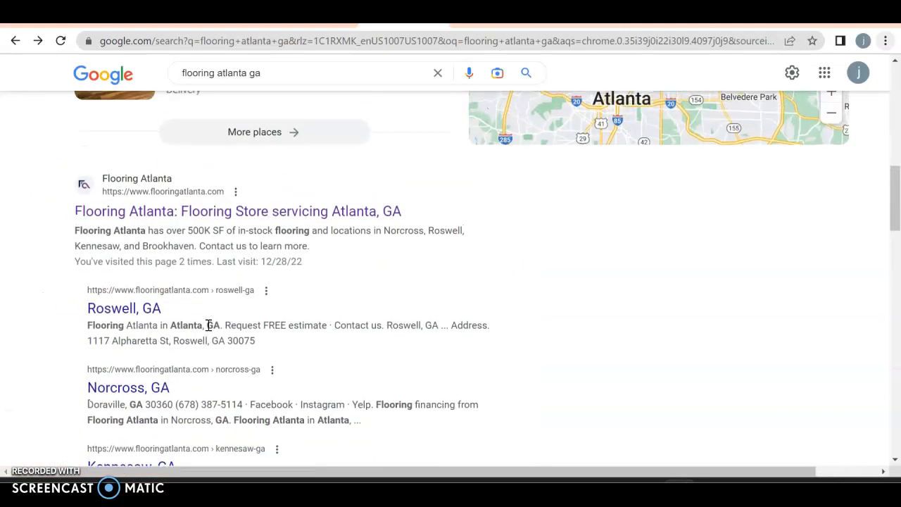
Step: Open the Flooring Atlanta website from the search results and look over the first sections of its homepage
{"action": "left_click", "coordinate": [160, 214]}
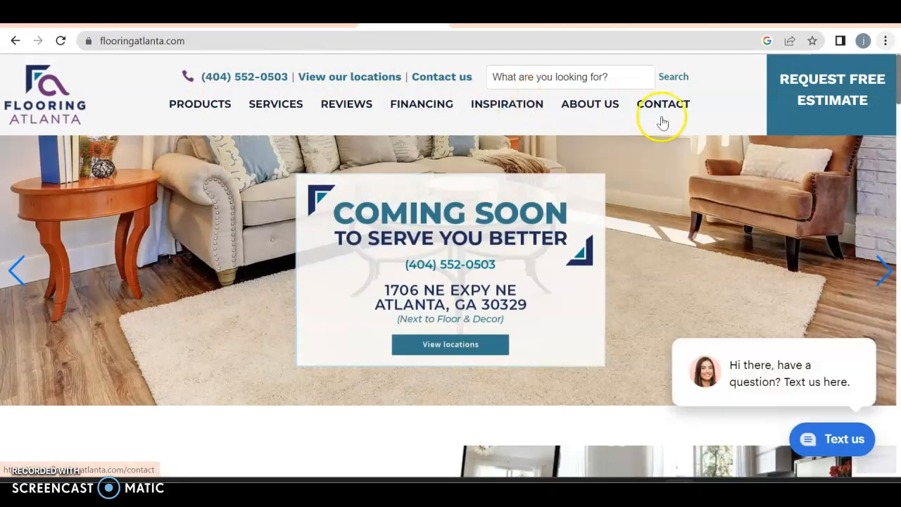
{"action": "scroll", "coordinate": [839, 239], "scroll_direction": "down", "scroll_amount": 6}
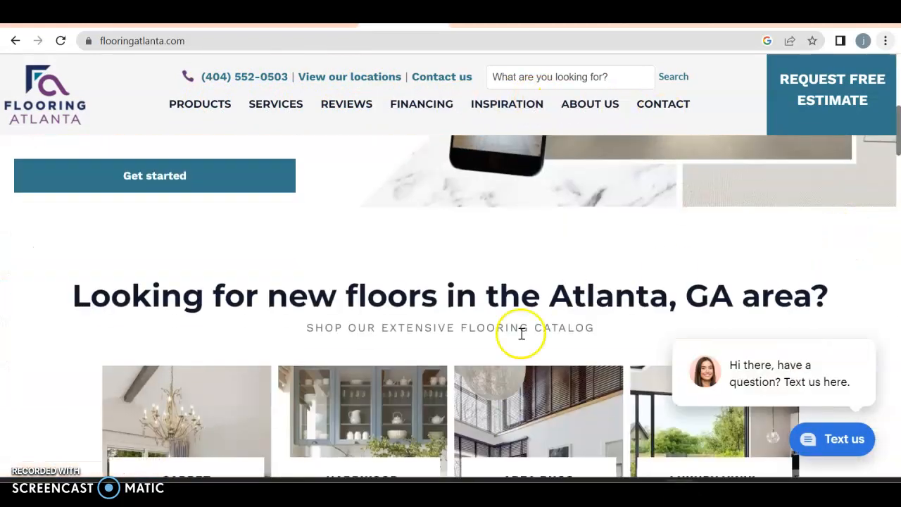
{"action": "scroll", "coordinate": [519, 336], "scroll_direction": "down", "scroll_amount": 4}
{"action": "left_click", "coordinate": [519, 338]}
{"action": "scroll", "coordinate": [521, 339], "scroll_direction": "up", "scroll_amount": 5}
{"action": "scroll", "coordinate": [521, 340], "scroll_direction": "up", "scroll_amount": 4}
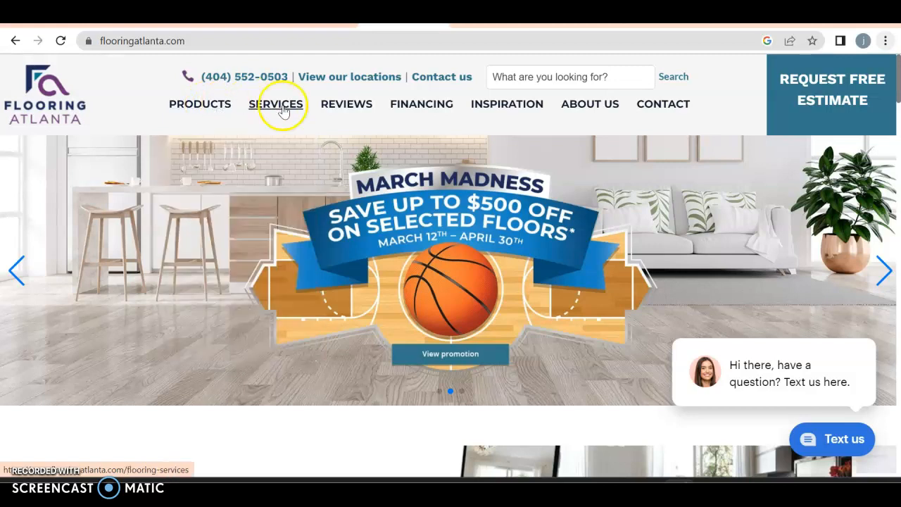
Step: Look over Flooring Atlanta's product categories and the Waterproof Flooring subpages
{"action": "mouse_move", "coordinate": [173, 116]}
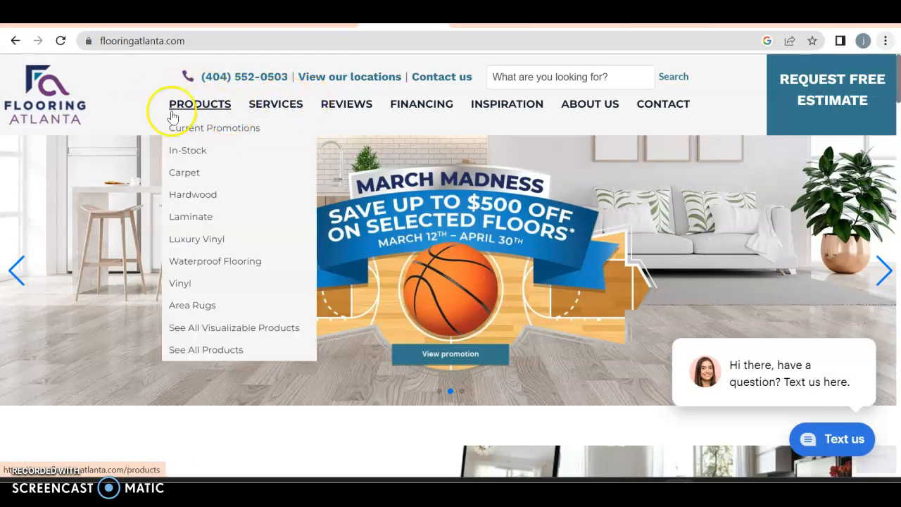
{"action": "mouse_move", "coordinate": [194, 268]}
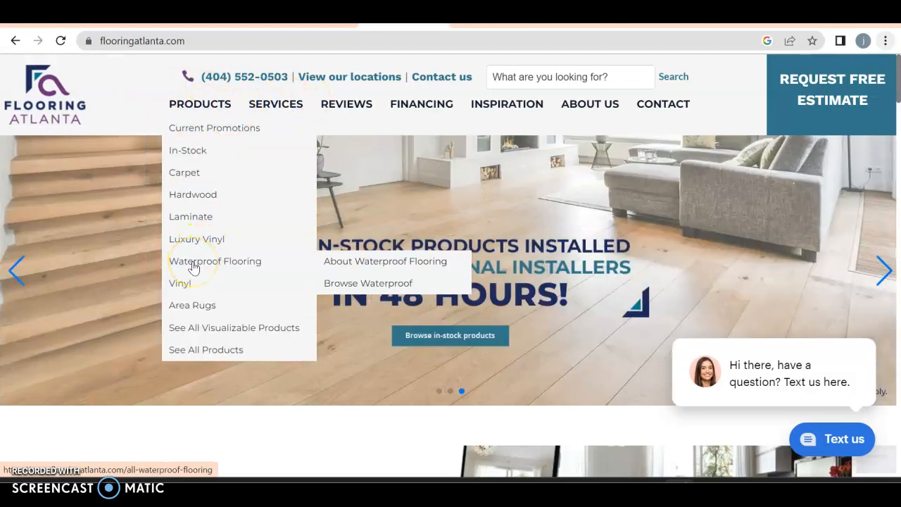
{"action": "left_click", "coordinate": [350, 290]}
Step: Review the Flooring Atlanta homepage from the flooring catalog and company description down to the promotions, estimate and installation sections
{"action": "scroll", "coordinate": [421, 372], "scroll_direction": "down", "scroll_amount": 8}
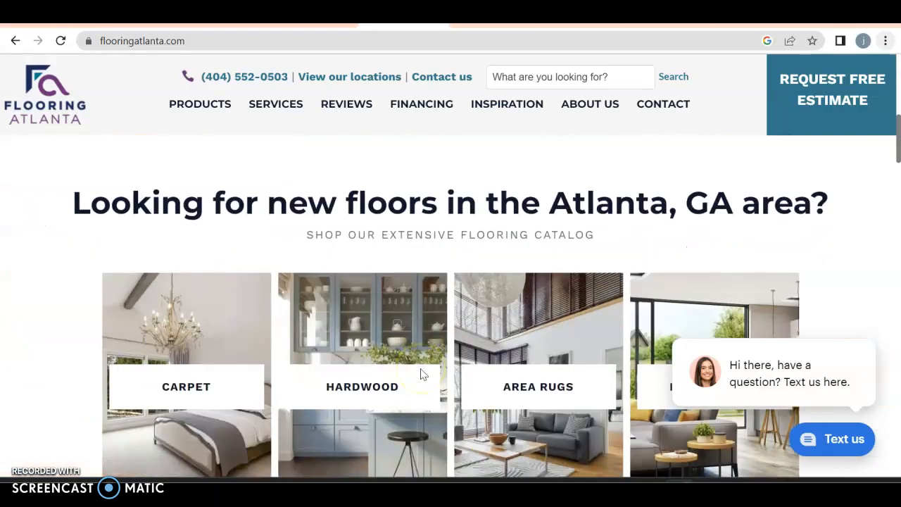
{"action": "scroll", "coordinate": [420, 373], "scroll_direction": "down", "scroll_amount": 2}
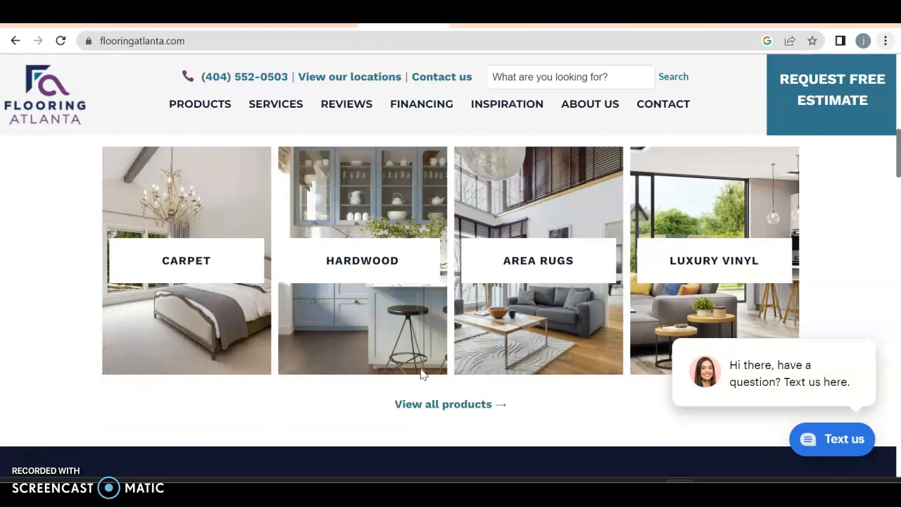
{"action": "scroll", "coordinate": [421, 373], "scroll_direction": "down", "scroll_amount": 5}
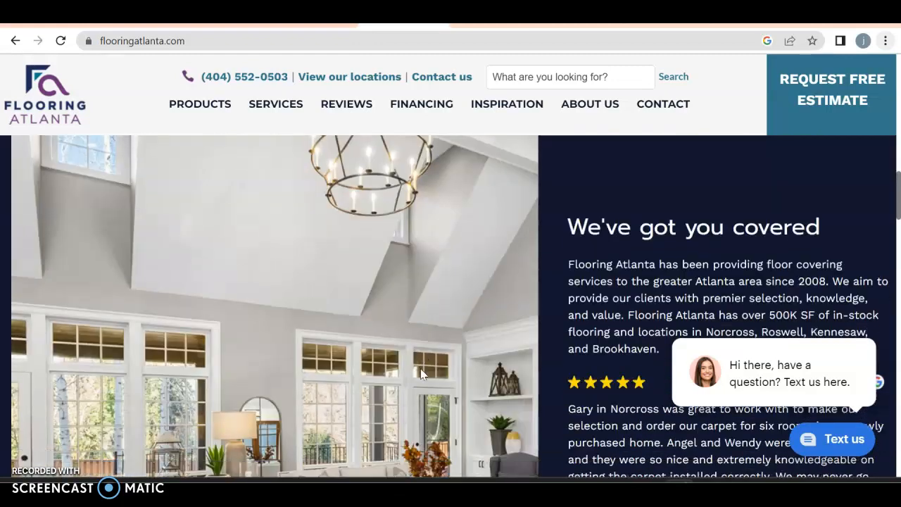
{"action": "scroll", "coordinate": [421, 373], "scroll_direction": "down", "scroll_amount": 8}
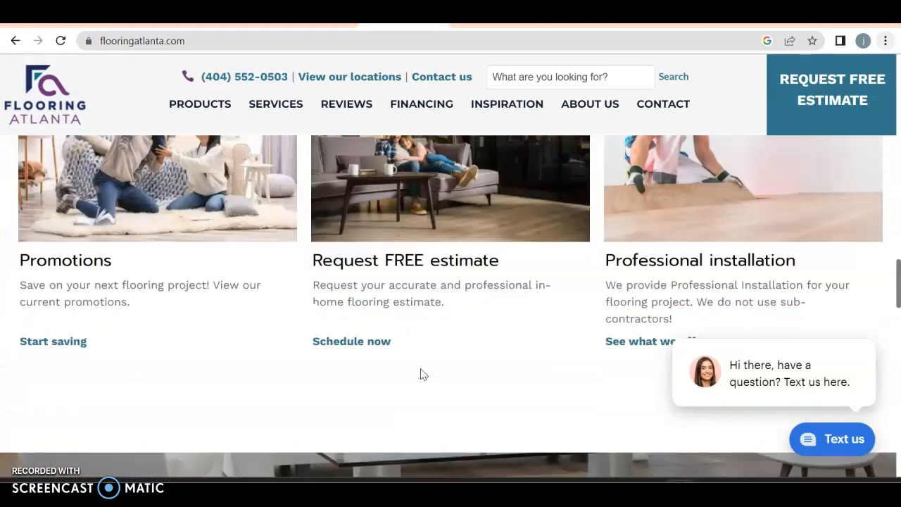
Step: Review the estimate request form on Flooring Atlanta's homepage, including the choices for preferred location and how the customer heard about them
{"action": "scroll", "coordinate": [421, 373], "scroll_direction": "down", "scroll_amount": 6}
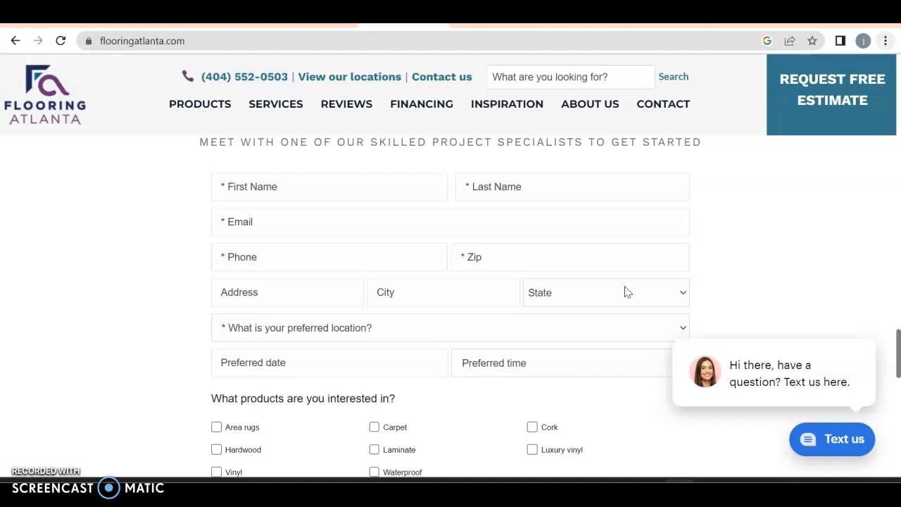
{"action": "left_click", "coordinate": [638, 328]}
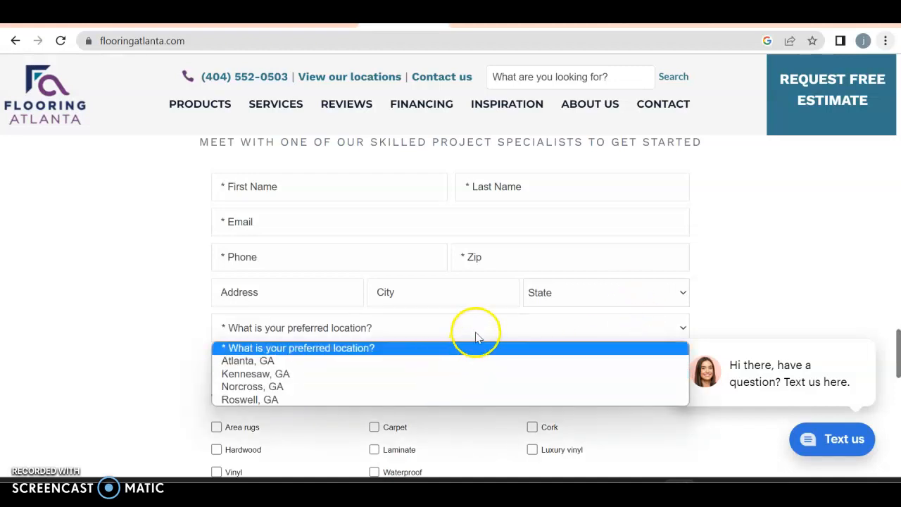
{"action": "left_click", "coordinate": [443, 326]}
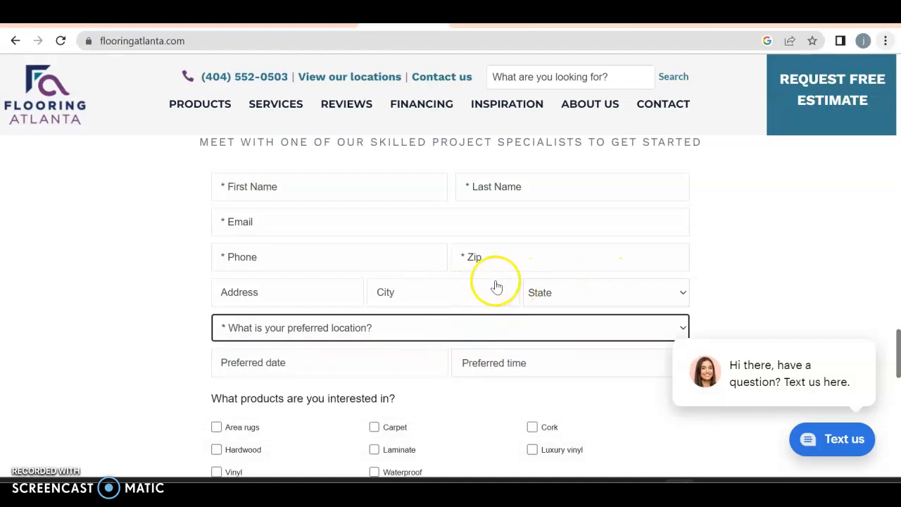
{"action": "scroll", "coordinate": [433, 386], "scroll_direction": "down", "scroll_amount": 3}
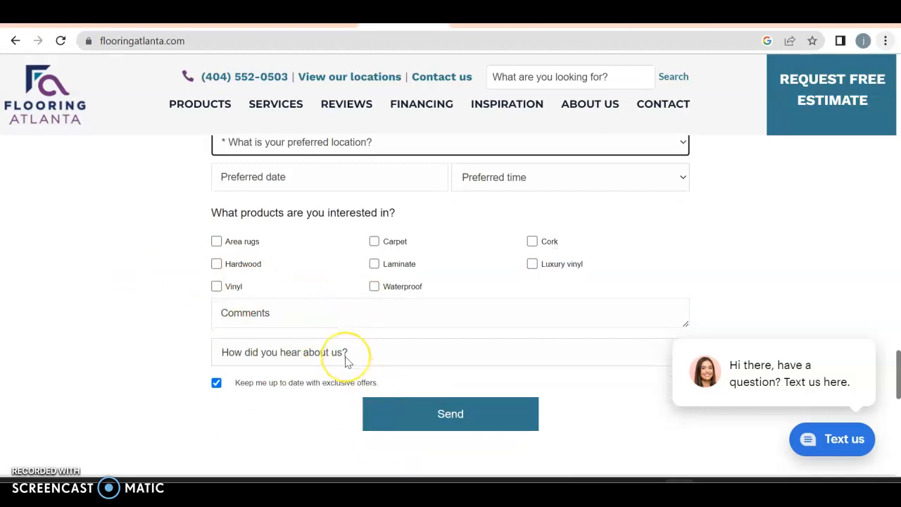
{"action": "scroll", "coordinate": [345, 359], "scroll_direction": "down", "scroll_amount": 2}
{"action": "left_click", "coordinate": [645, 233]}
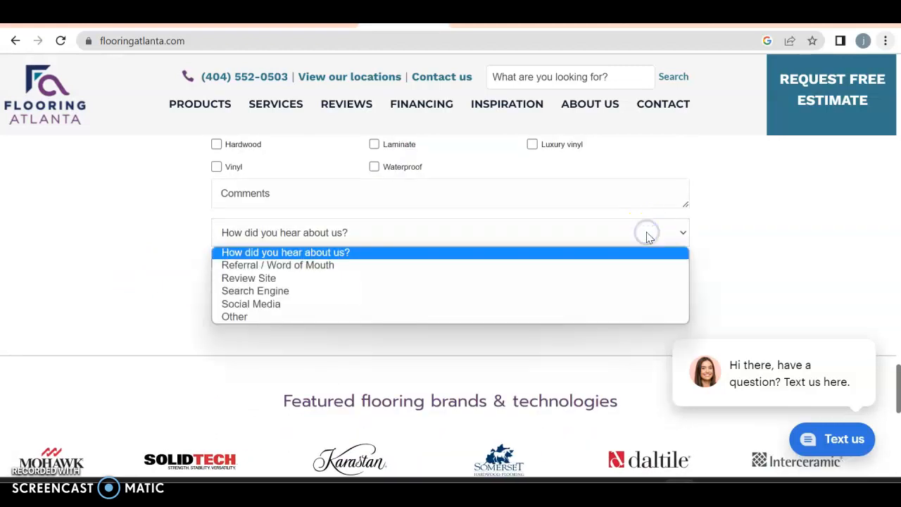
{"action": "left_click", "coordinate": [647, 234]}
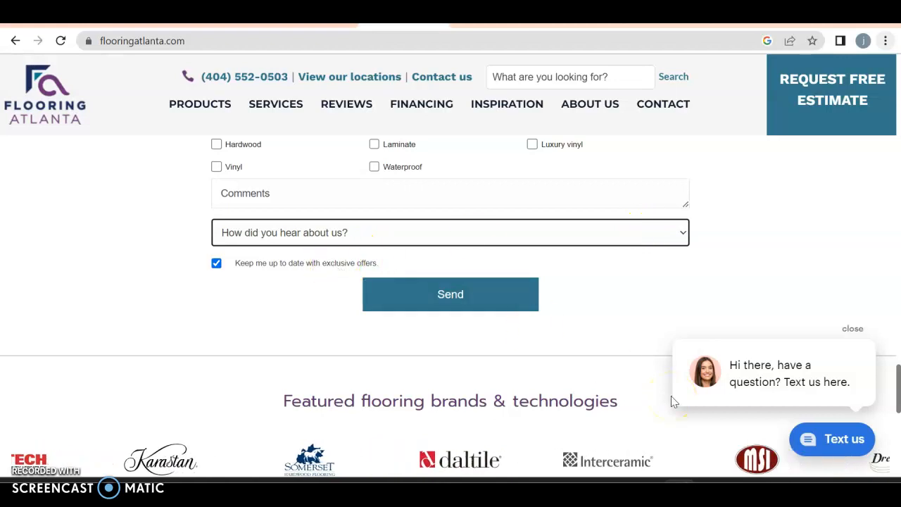
Step: Look over the homepage footer with Flooring Atlanta's store locations, social media links, site links and customer reviews
{"action": "scroll", "coordinate": [673, 401], "scroll_direction": "down", "scroll_amount": 8}
{"action": "scroll", "coordinate": [459, 360], "scroll_direction": "up", "scroll_amount": 4}
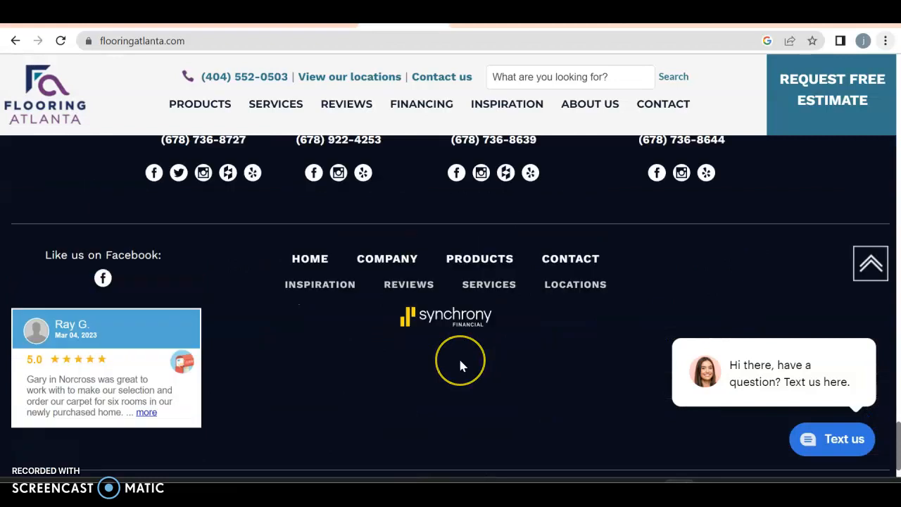
{"action": "scroll", "coordinate": [461, 364], "scroll_direction": "down", "scroll_amount": 1}
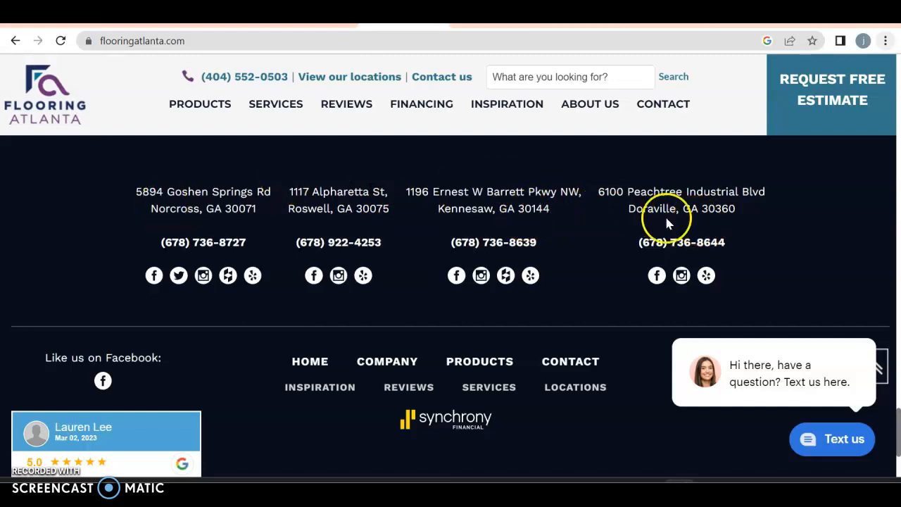
Step: Switch to Ahrefs and examine Flooring Atlanta's overview metrics and its organic keywords report, including volume, traffic, position and ranking URL
{"action": "left_click", "coordinate": [493, 25]}
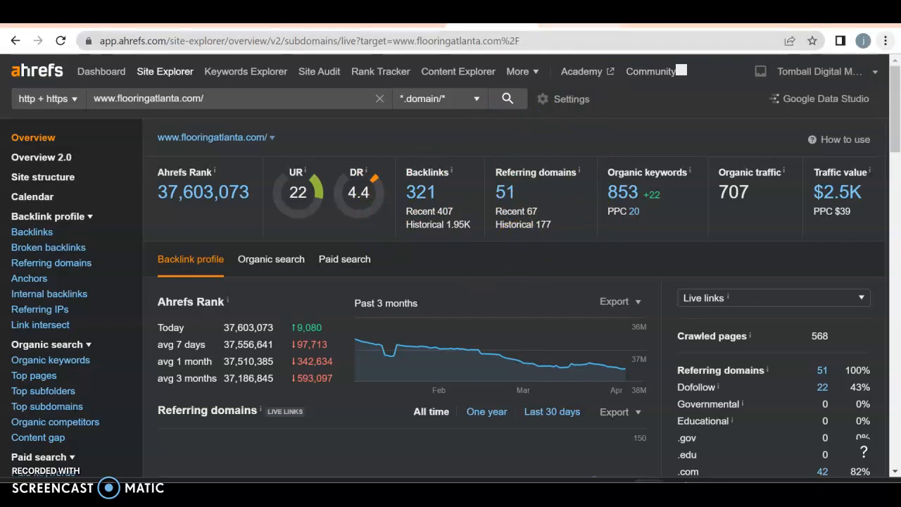
{"action": "left_click", "coordinate": [580, 25]}
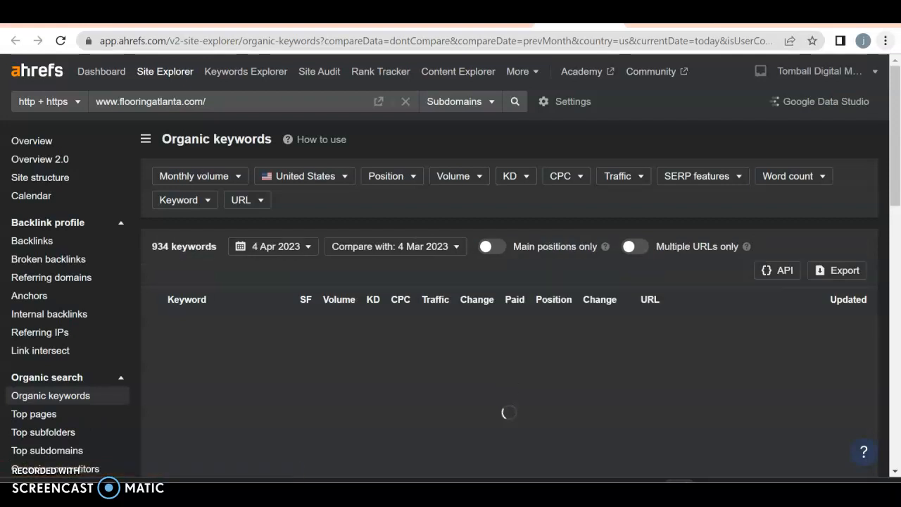
{"action": "scroll", "coordinate": [413, 342], "scroll_direction": "down", "scroll_amount": 4}
{"action": "scroll", "coordinate": [413, 343], "scroll_direction": "up", "scroll_amount": 3}
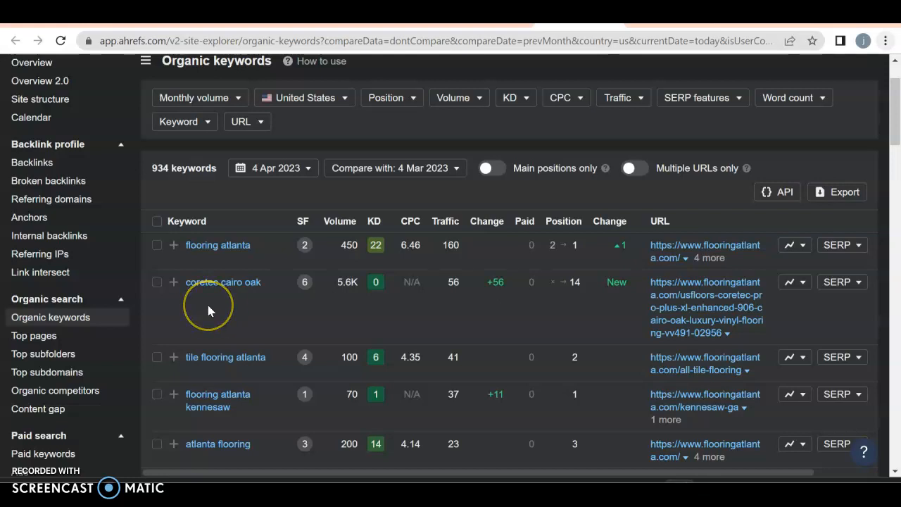
{"action": "scroll", "coordinate": [207, 308], "scroll_direction": "down", "scroll_amount": 1}
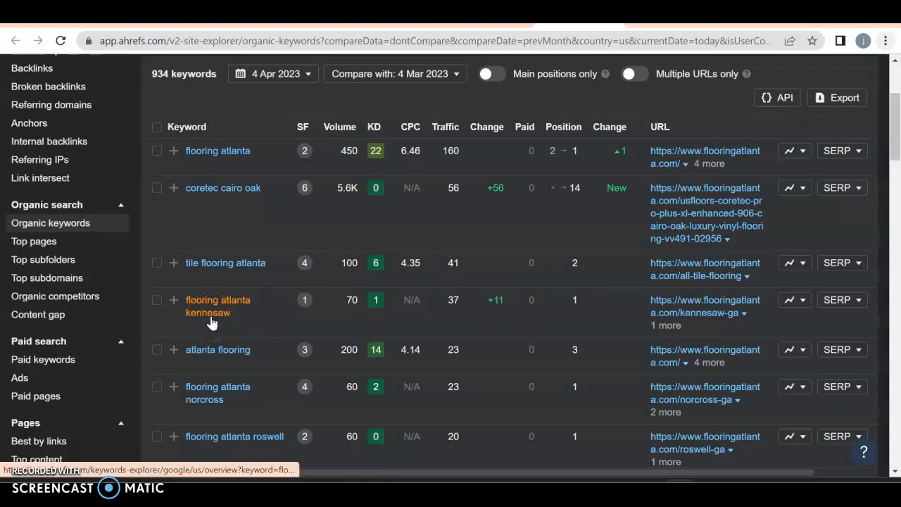
{"action": "scroll", "coordinate": [211, 322], "scroll_direction": "down", "scroll_amount": 3}
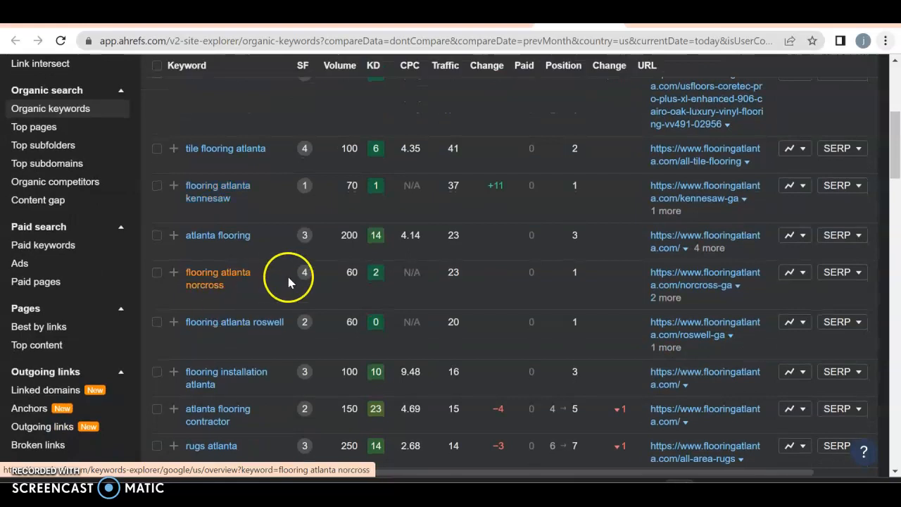
{"action": "left_click", "coordinate": [473, 293]}
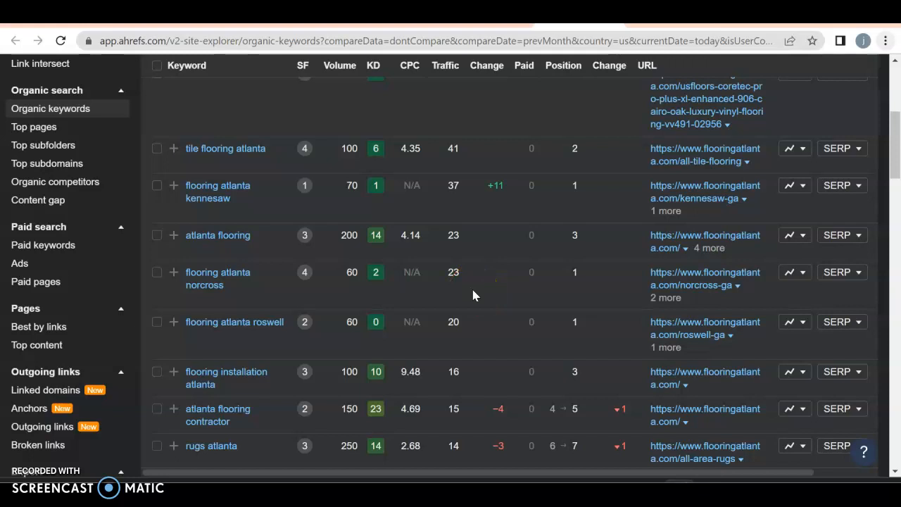
{"action": "scroll", "coordinate": [473, 295], "scroll_direction": "down", "scroll_amount": 1}
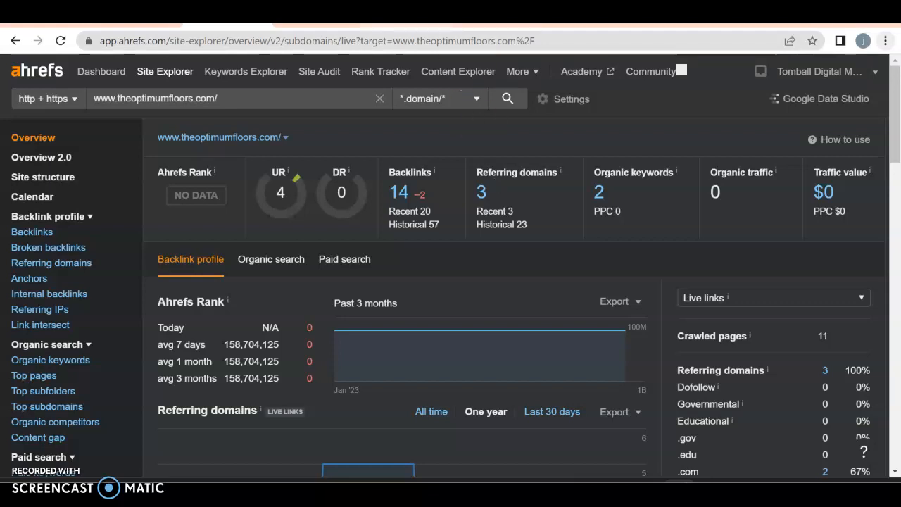
Step: Return to Flooring Atlanta's Ahrefs overview to compare its backlink metrics with those of Optimum Floors
{"action": "left_click", "coordinate": [491, 25]}
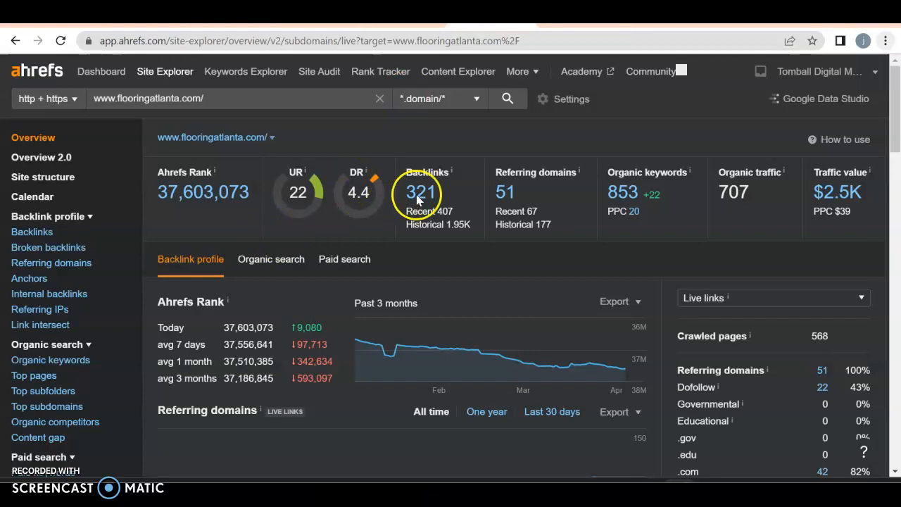